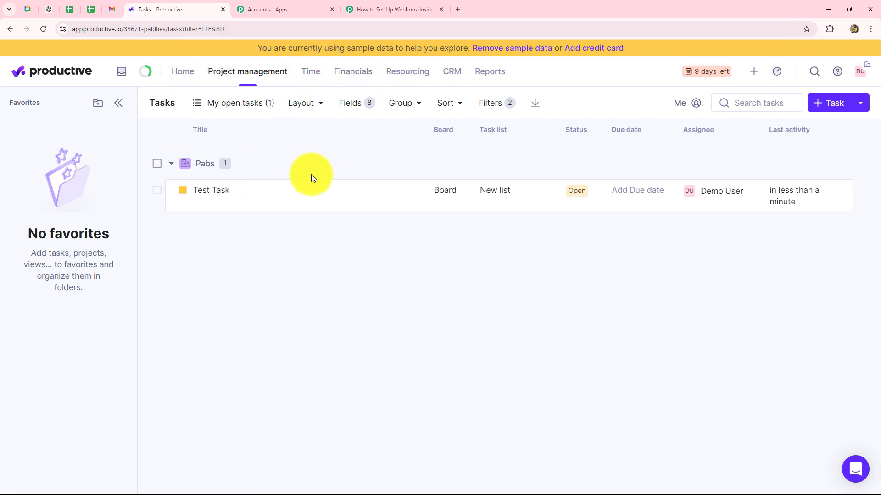
- Review the open task list in Productive and the empty trigger and action steps of the Pabbly Connect workflow
left_click(397, 10)
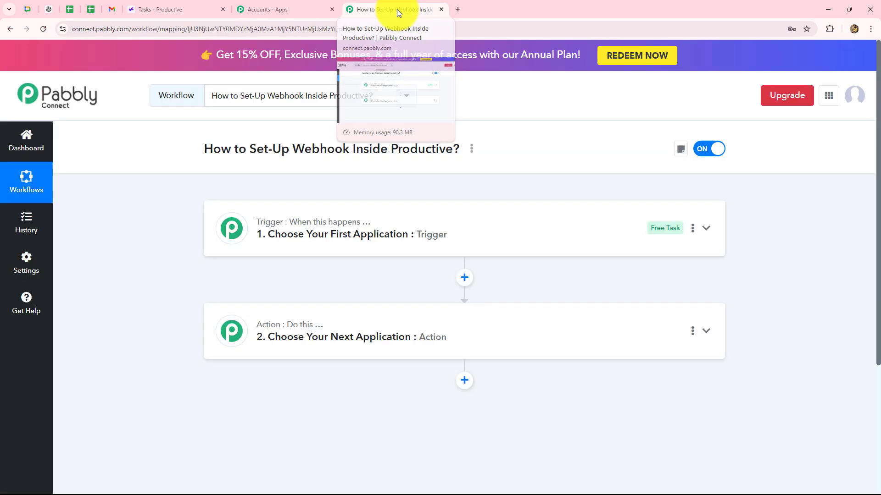
left_click(170, 8)
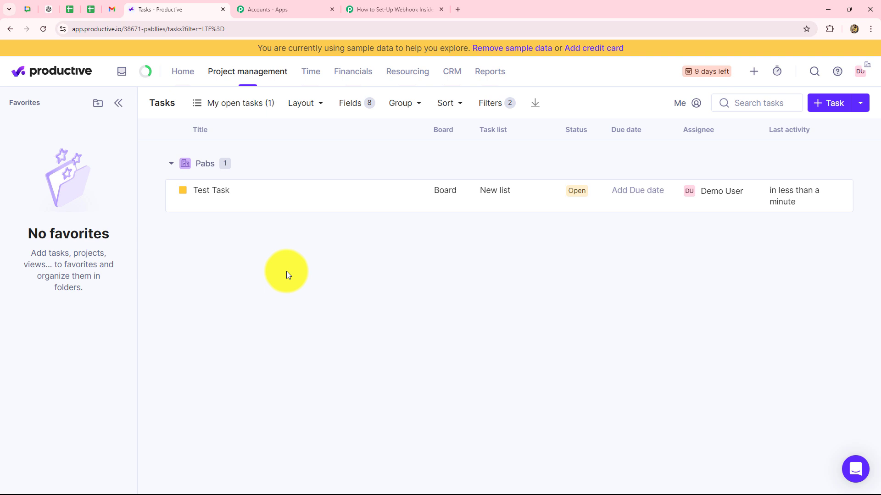
left_click(378, 10)
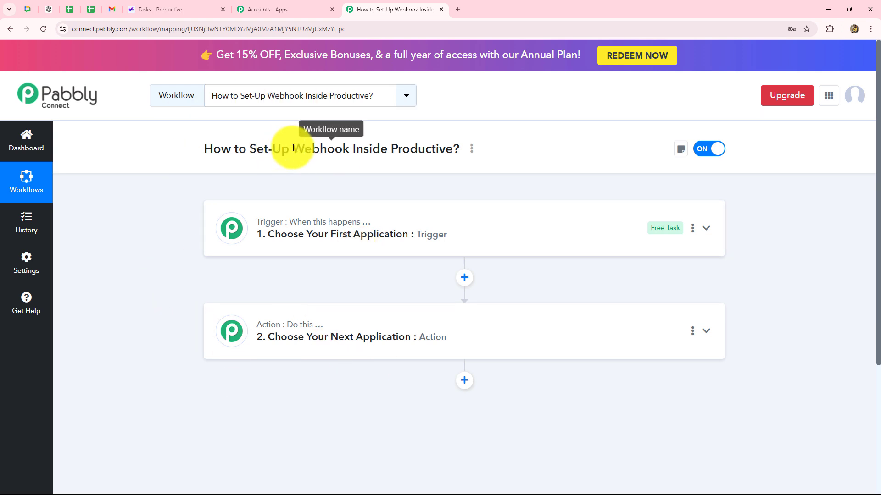
left_click_drag(294, 154, 347, 154)
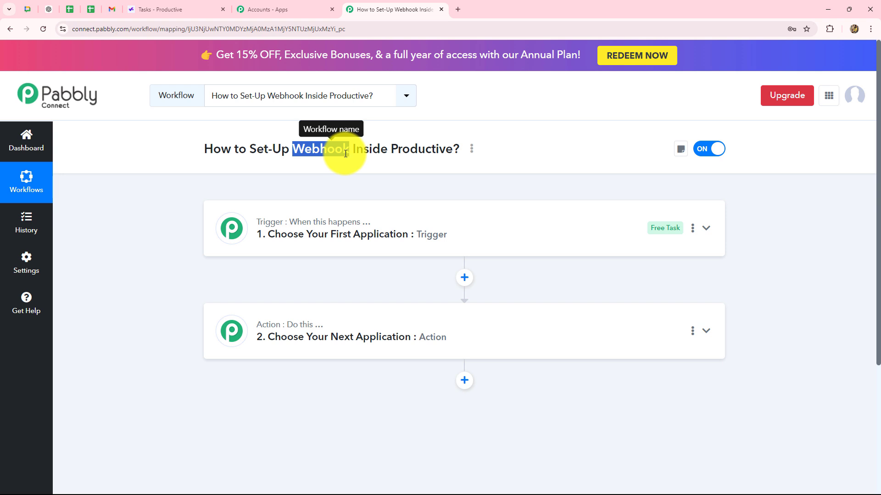
left_click(319, 196)
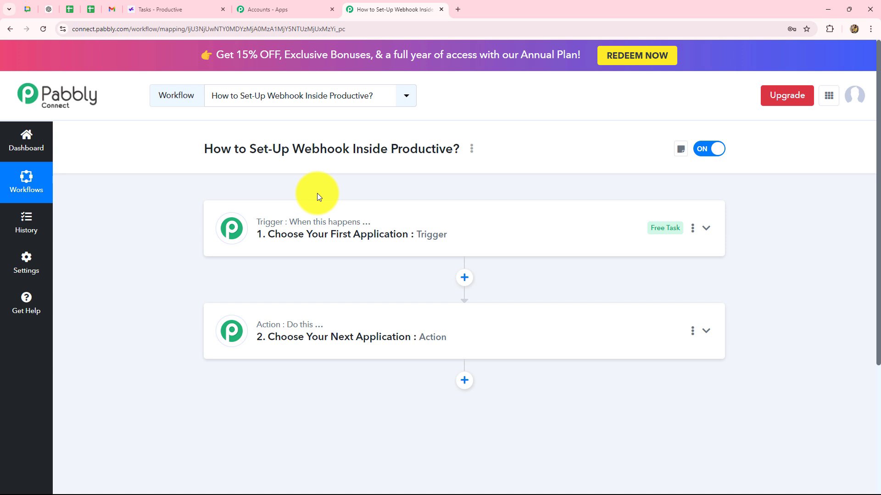
scroll(316, 197, "down", 2)
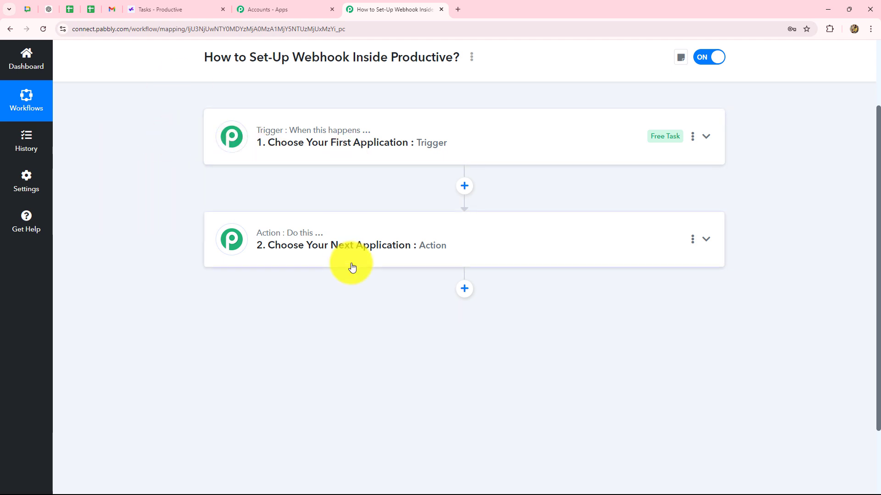
scroll(390, 323, "down", 1)
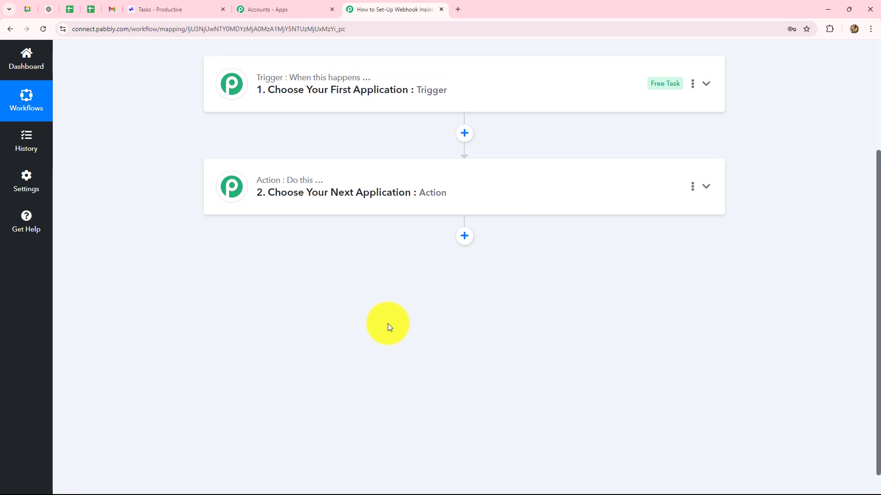
scroll(387, 324, "up", 2)
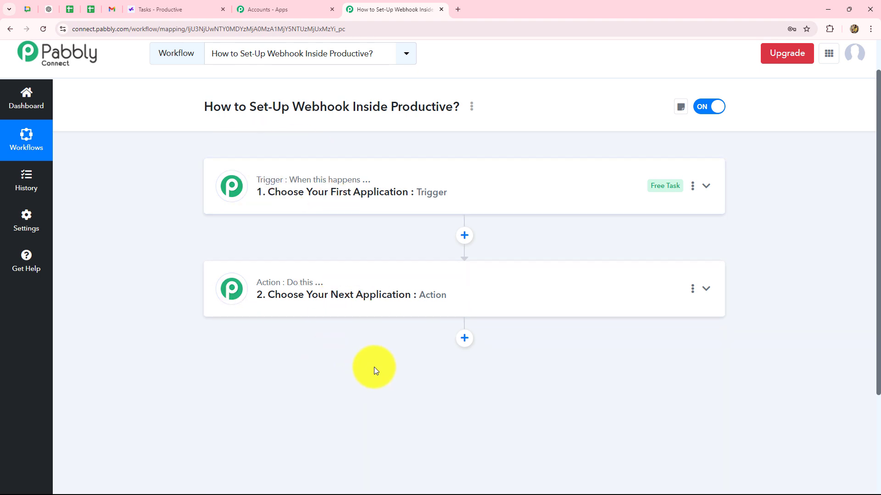
left_click(187, 6)
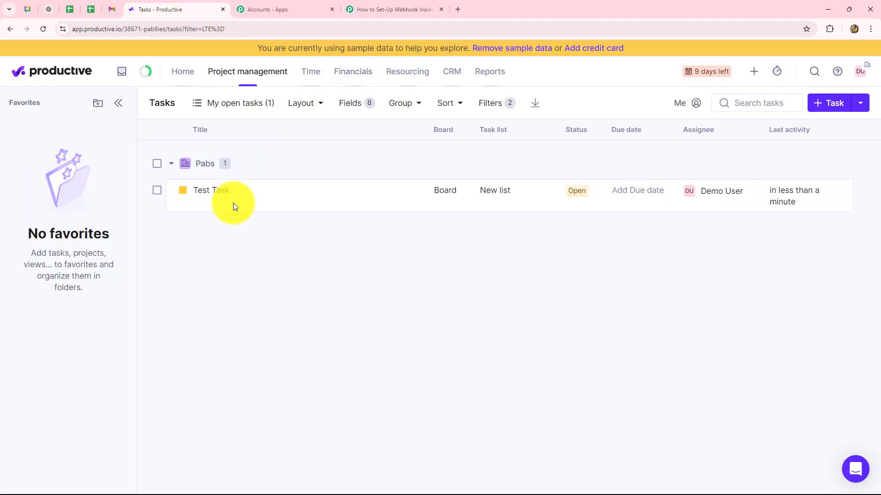
left_click(364, 8)
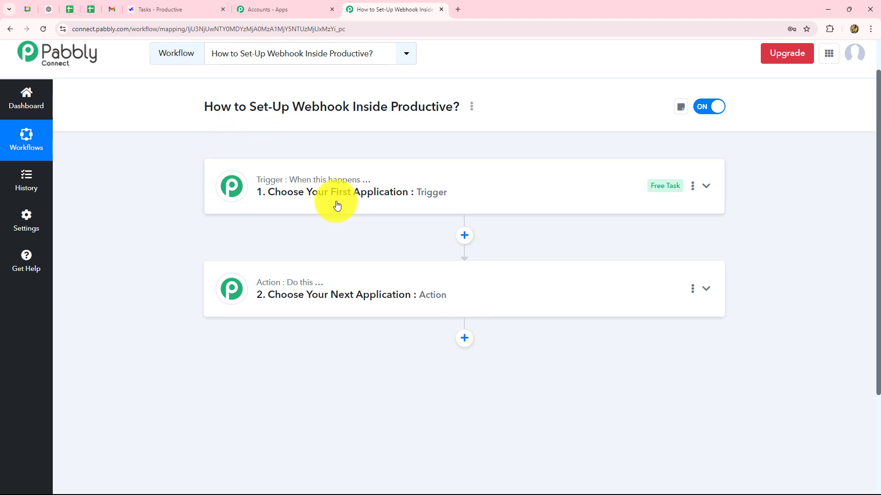
left_click(151, 9)
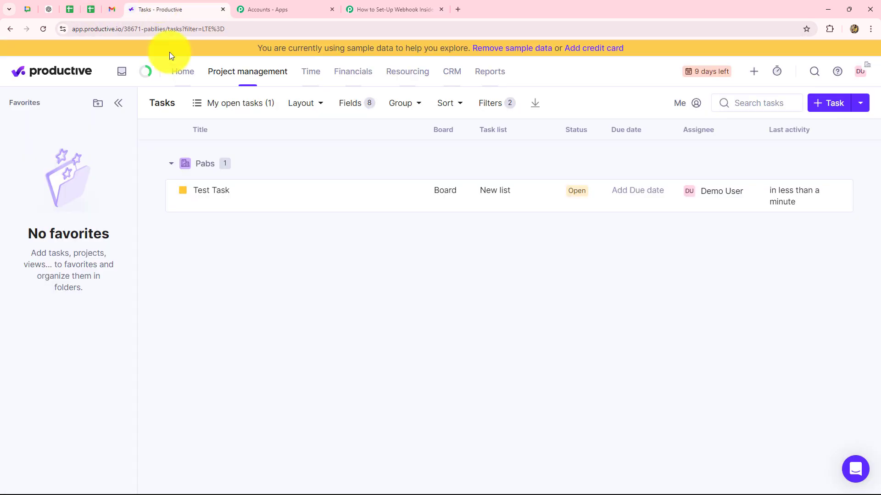
- Switch to the Pabbly Connect workflow and choose Productive.io as its trigger application
left_click(402, 9)
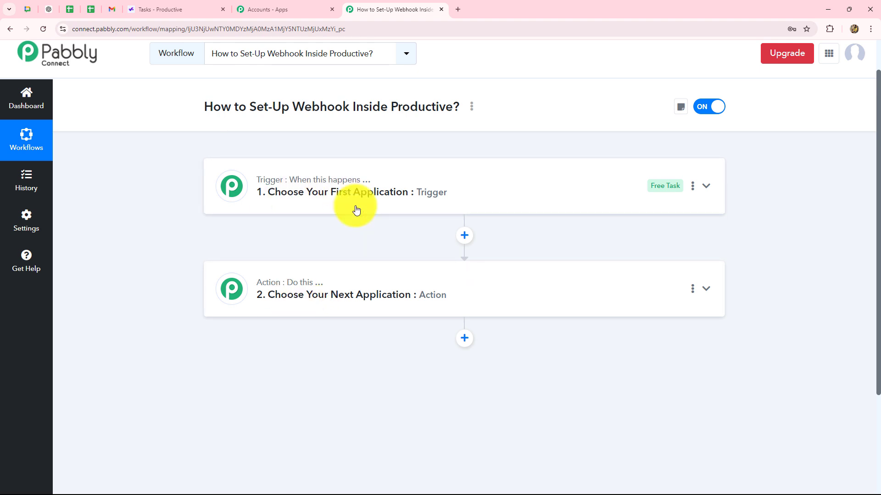
mouse_move(326, 179)
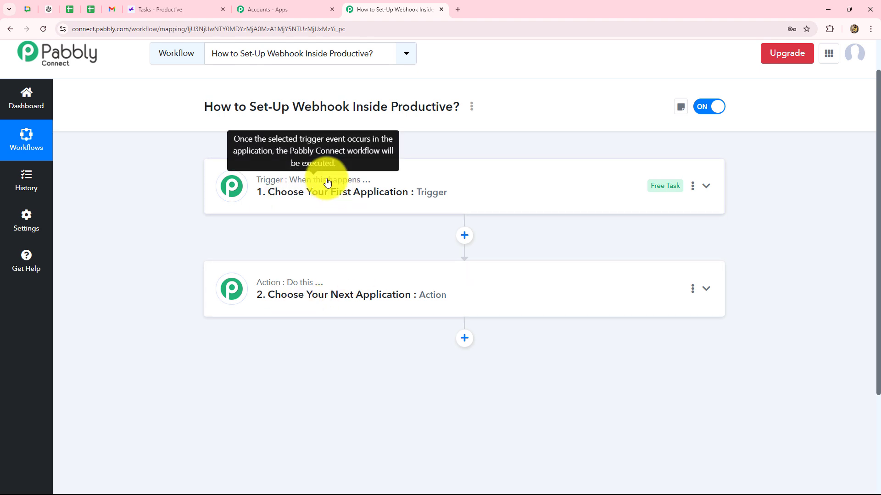
left_click(327, 182)
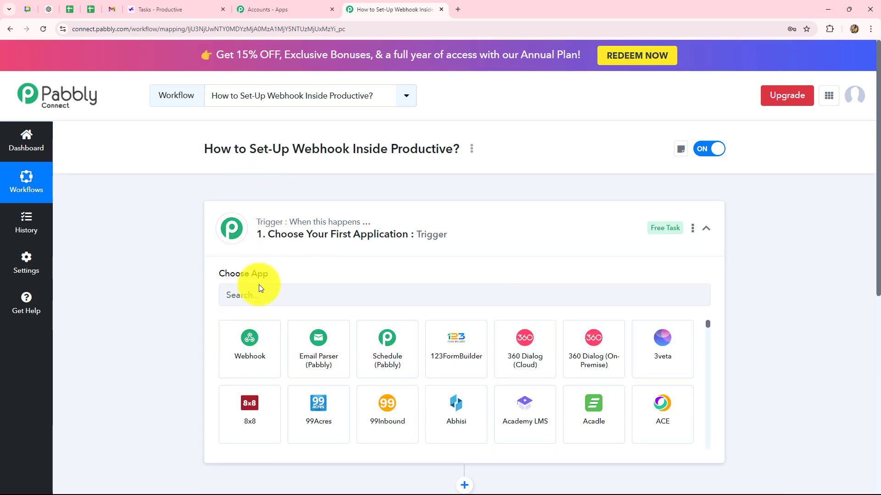
left_click(252, 293)
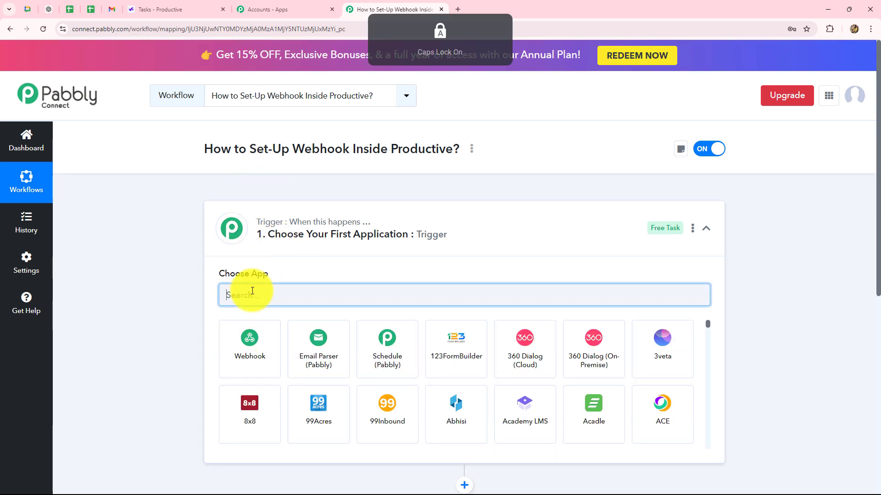
type("Prod")
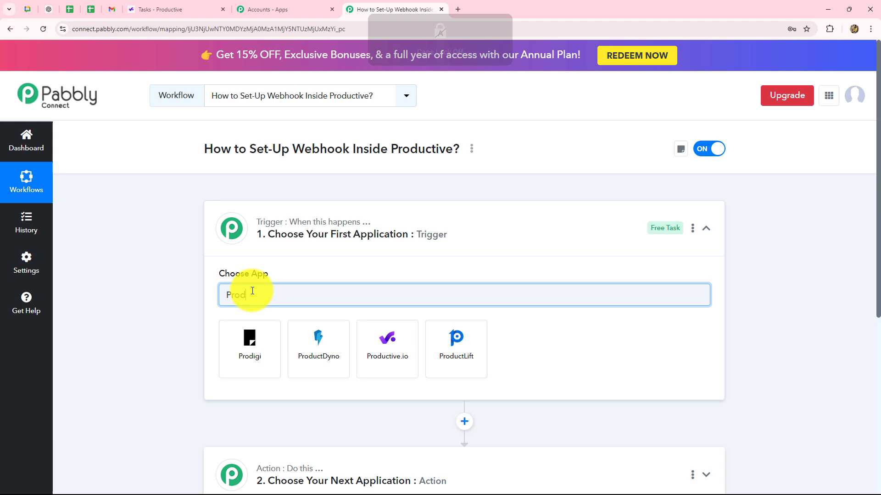
left_click(386, 339)
- Set the Productive.io trigger event to Task Created
scroll(224, 341, "down", 2)
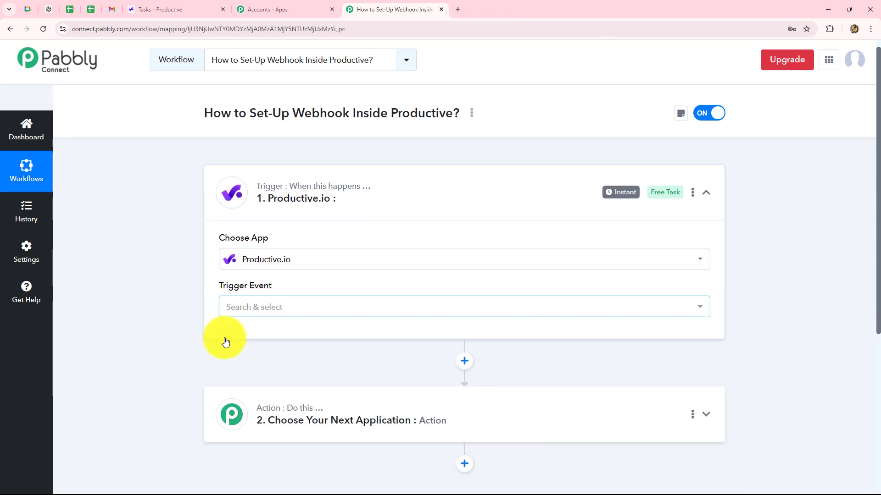
left_click(238, 243)
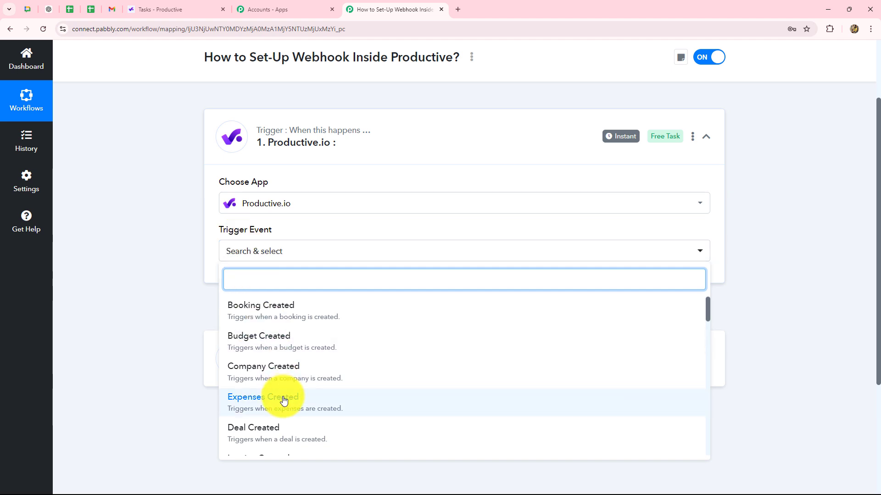
scroll(284, 395, "down", 3)
scroll(284, 401, "down", 10)
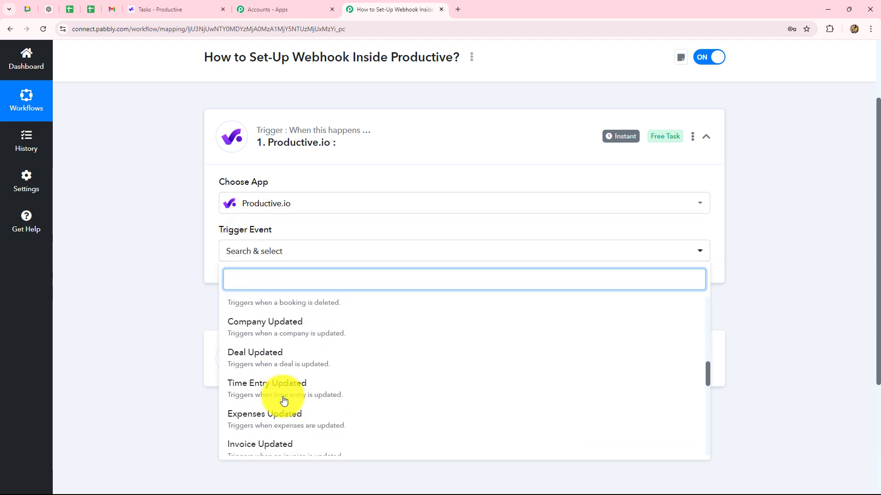
scroll(284, 401, "up", 3)
scroll(284, 401, "up", 6)
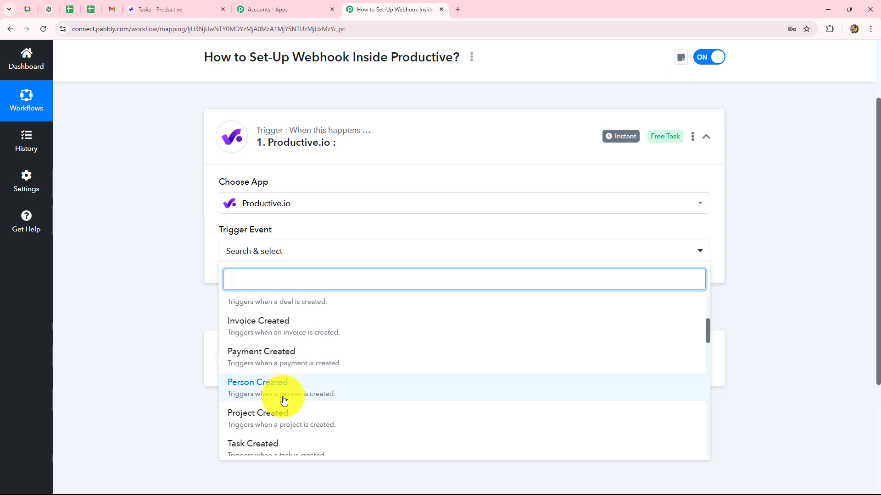
scroll(284, 401, "down", 1)
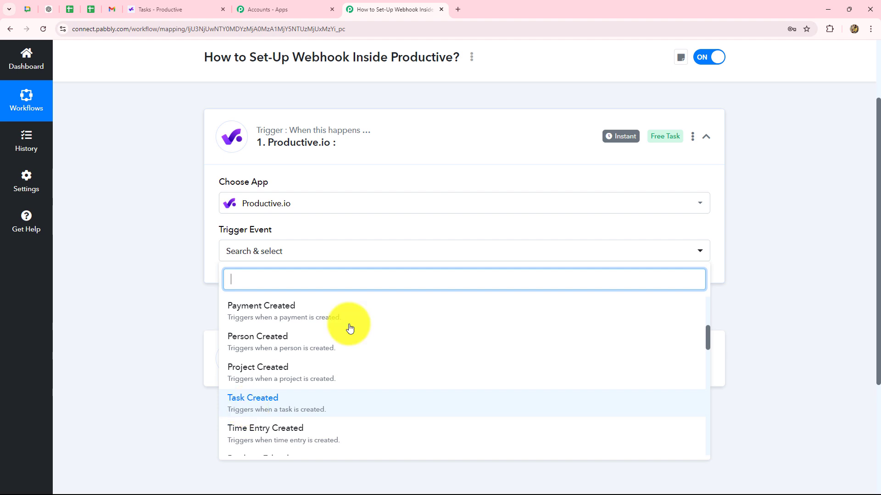
left_click(274, 404)
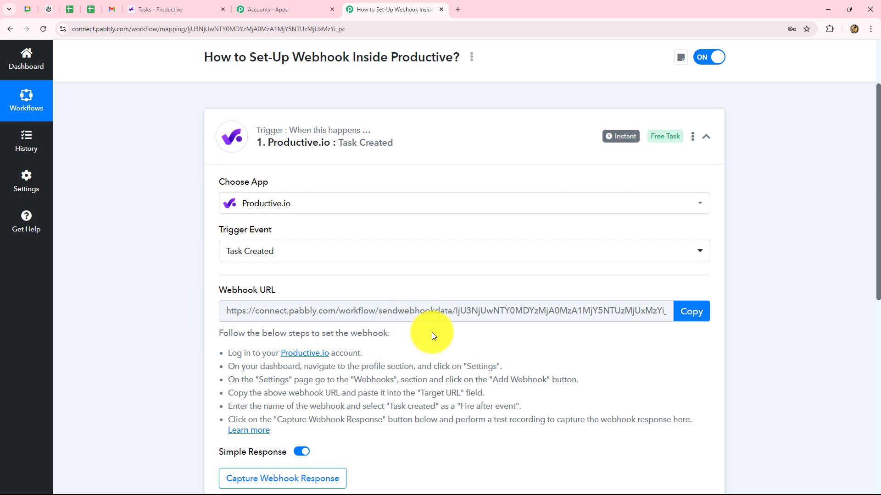
- Read the webhook setup instructions of the Productive.io trigger and copy its webhook URL
scroll(455, 332, "down", 2)
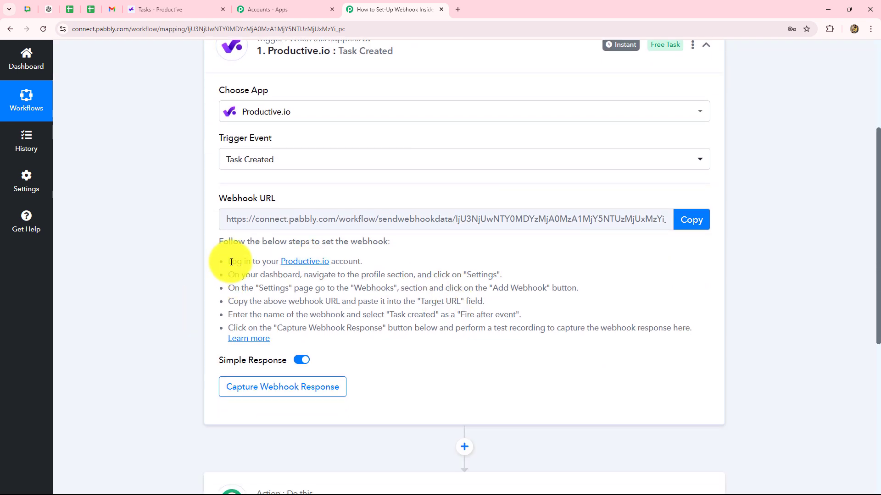
left_click_drag(231, 262, 274, 340)
left_click(346, 347)
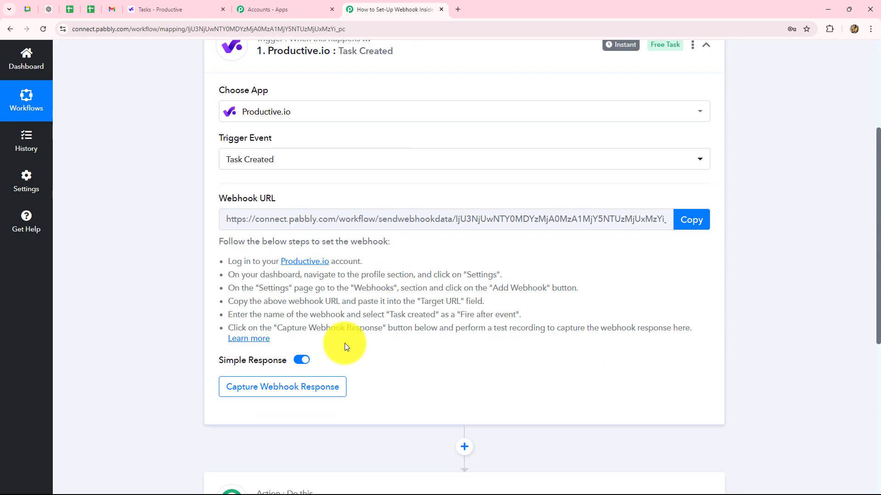
scroll(345, 343, "up", 2)
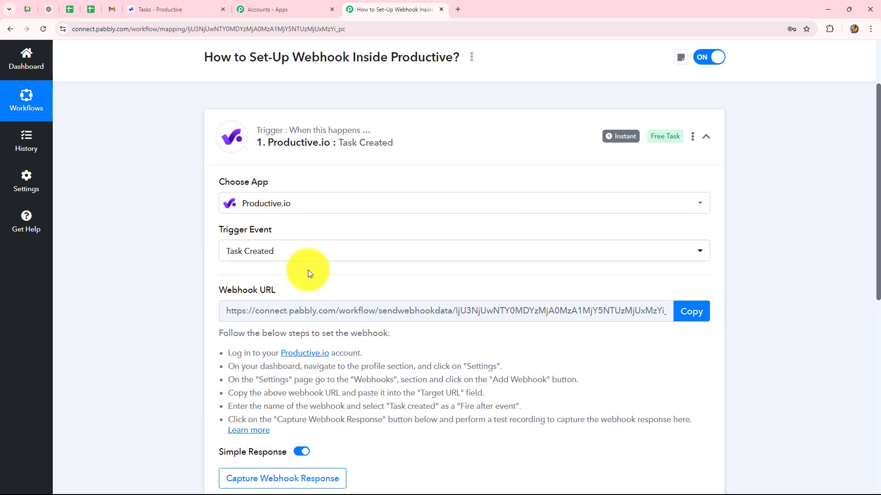
scroll(308, 284, "down", 1)
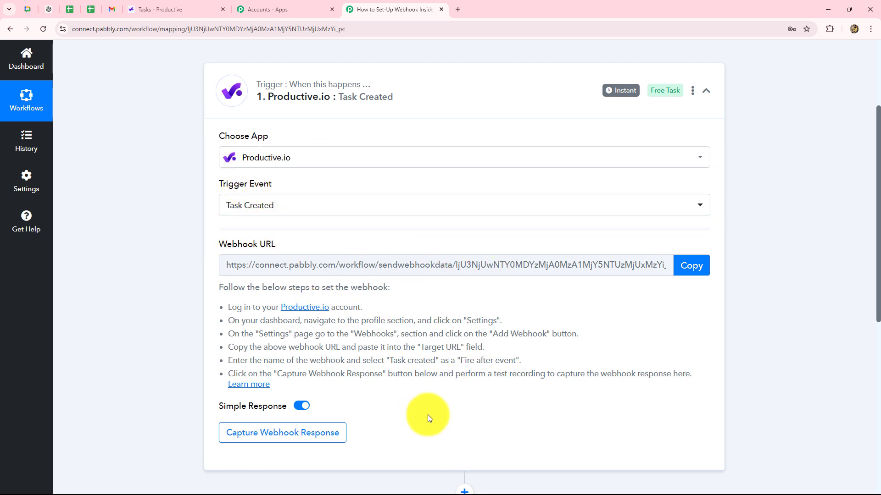
mouse_move(617, 91)
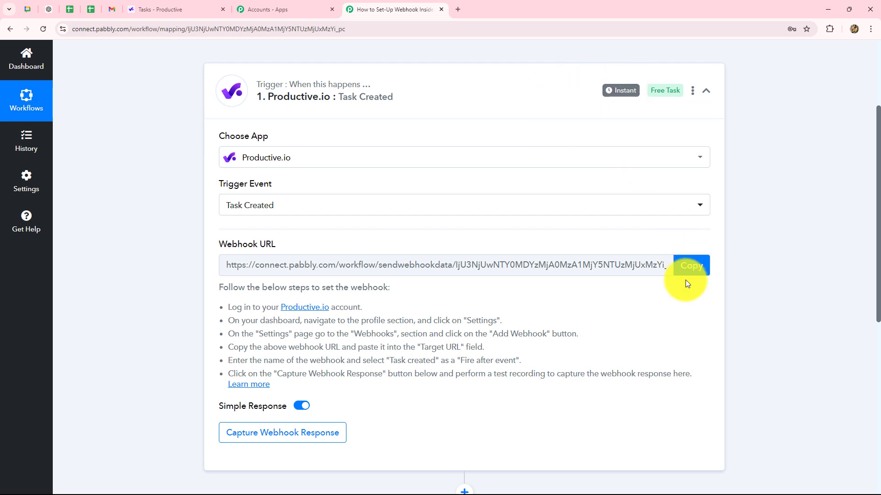
left_click(691, 266)
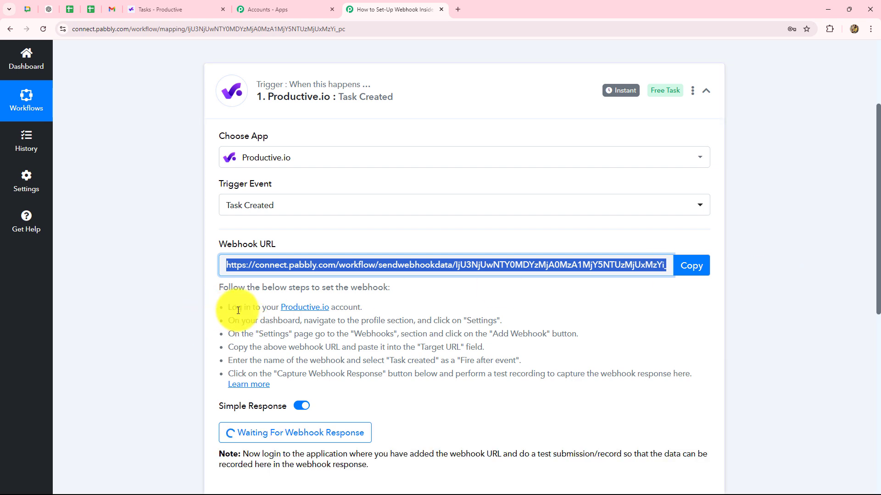
- Switch to Productive and open the form for adding a webhook in the Webhooks integration settings
left_click(161, 12)
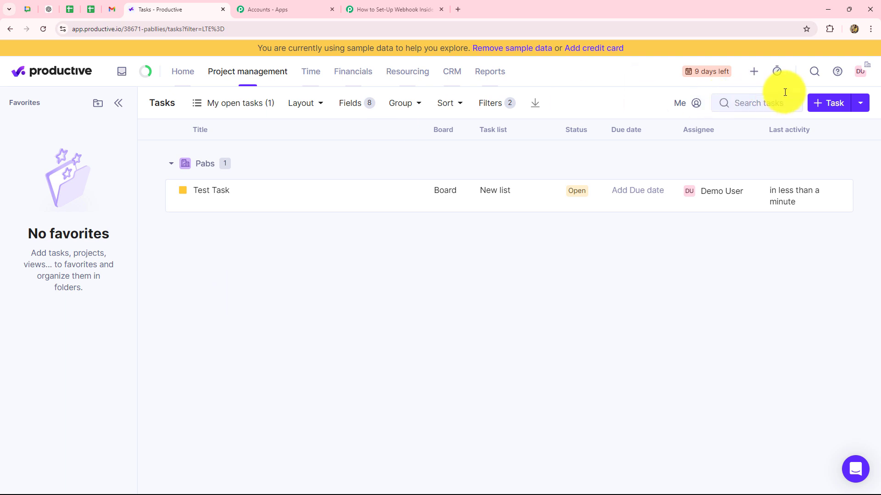
mouse_move(859, 76)
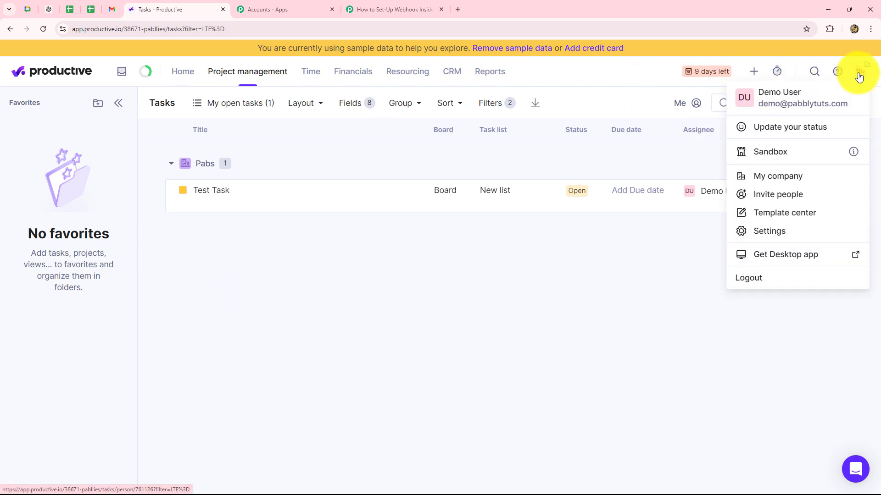
left_click(794, 232)
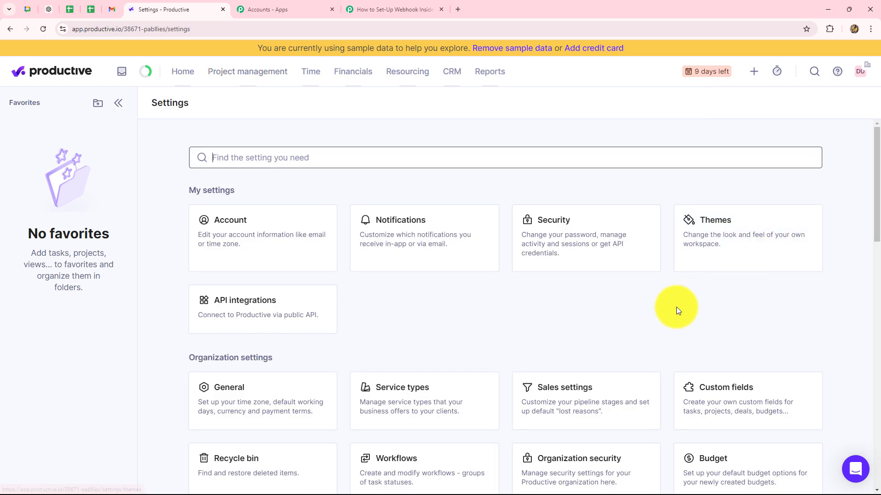
scroll(676, 307, "down", 15)
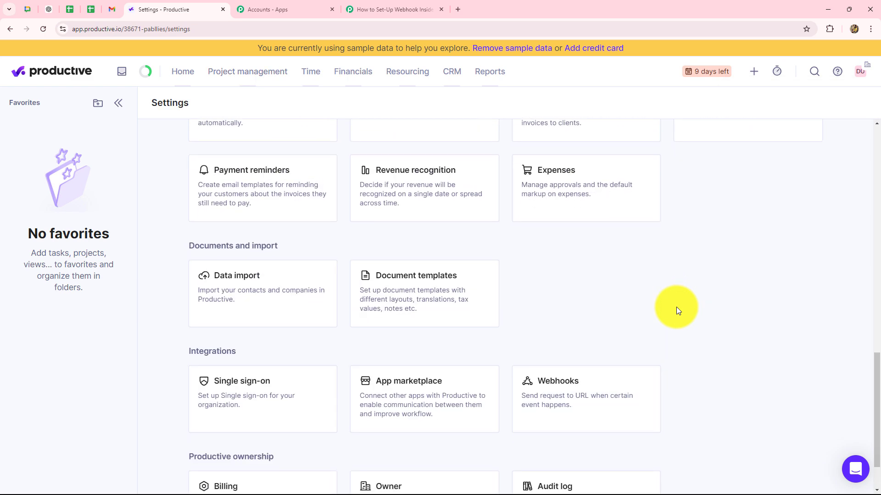
scroll(676, 307, "down", 1)
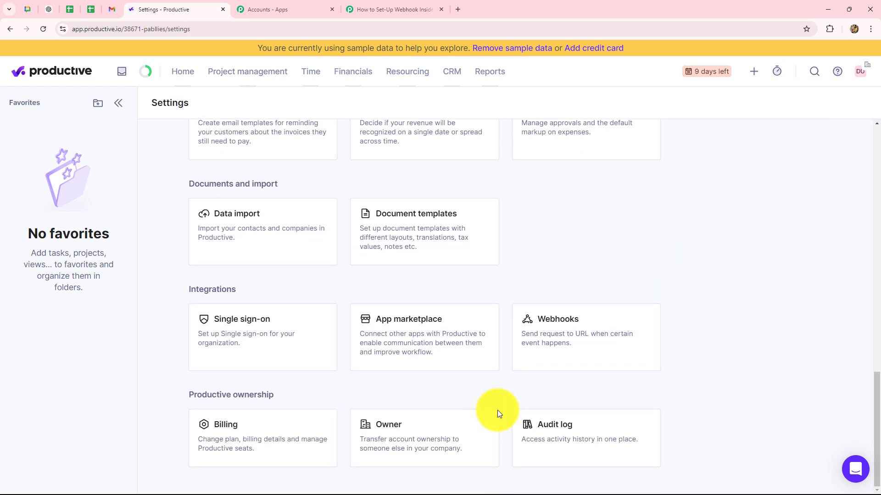
left_click(567, 334)
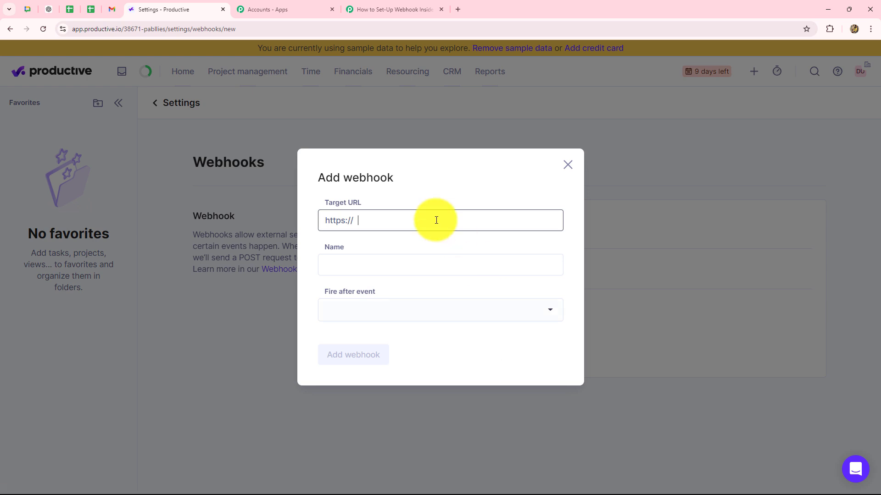
- Paste the copied Pabbly Connect webhook URL as the webhook's target URL and name the webhook "New Task Created"
left_click(361, 222)
key("ctrl+v")
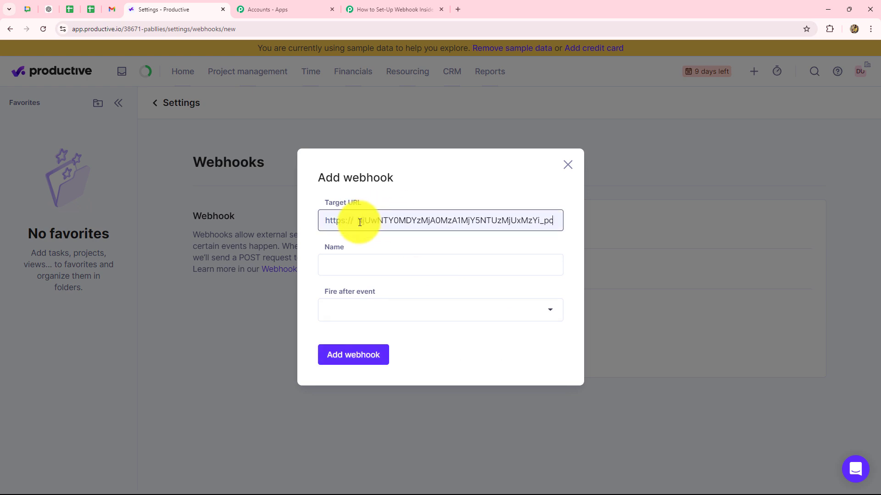
left_click(351, 272)
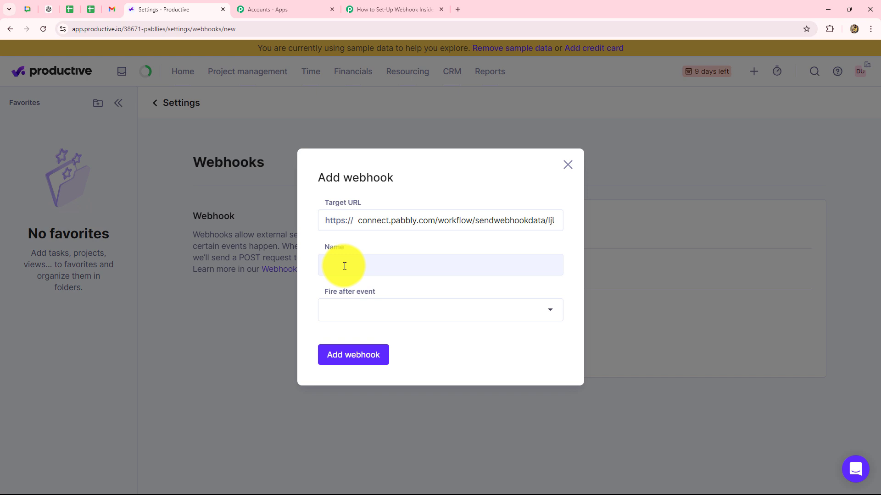
left_click(344, 266)
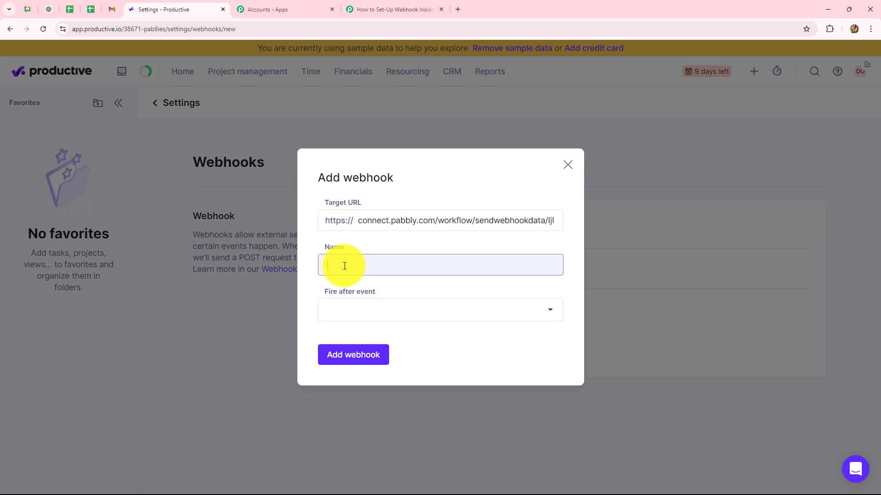
key("Caps_Lock")
type("New")
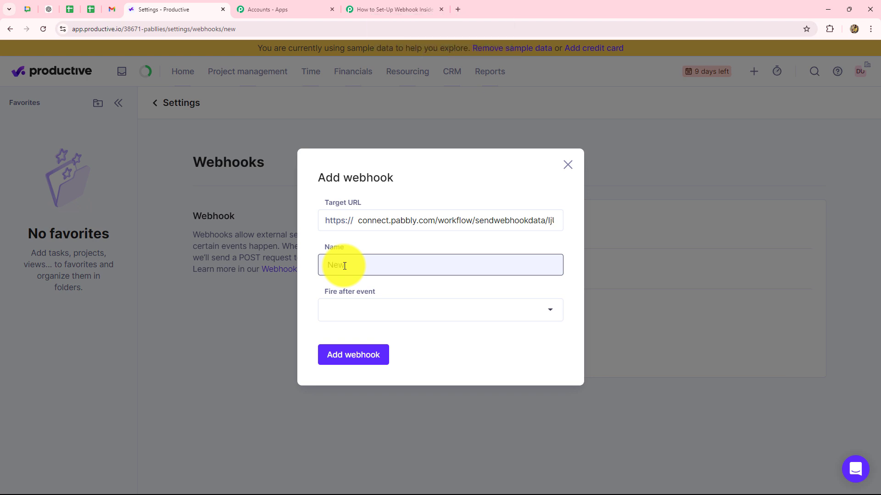
type(" Task Created")
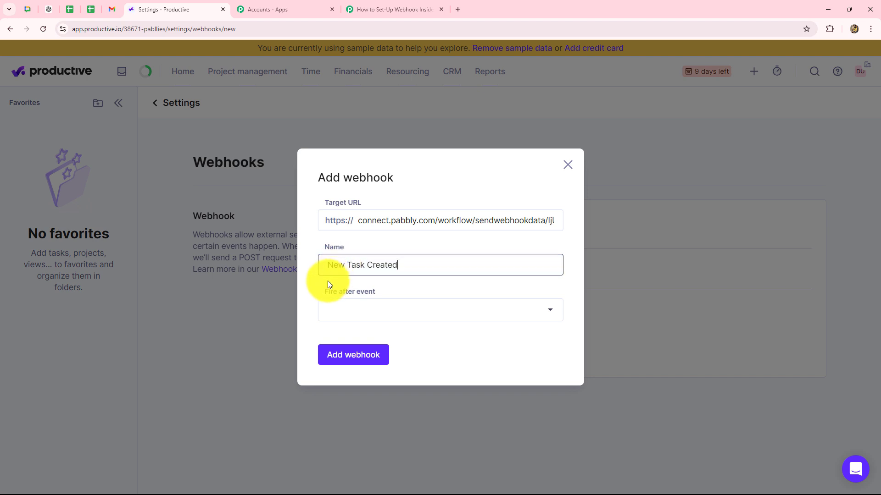
- Set the webhook to fire after the "Task created" event and add it
left_click(365, 307)
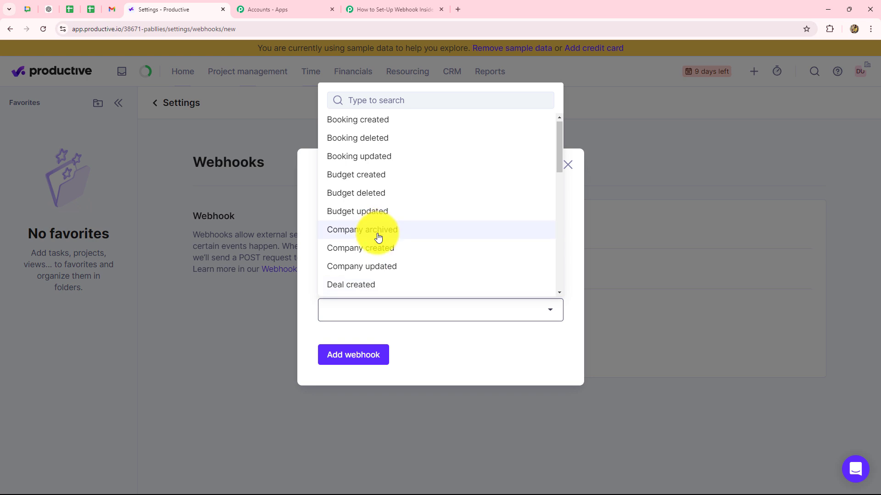
scroll(378, 235, "down", 5)
scroll(378, 236, "down", 4)
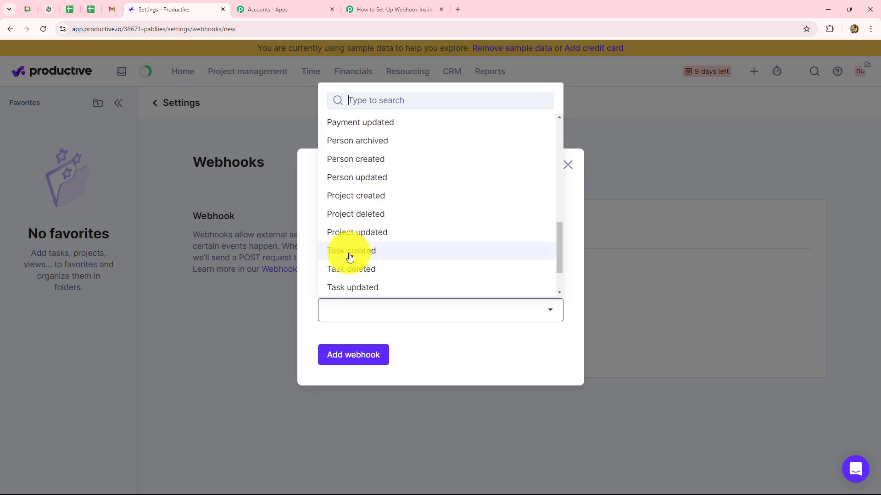
left_click(352, 254)
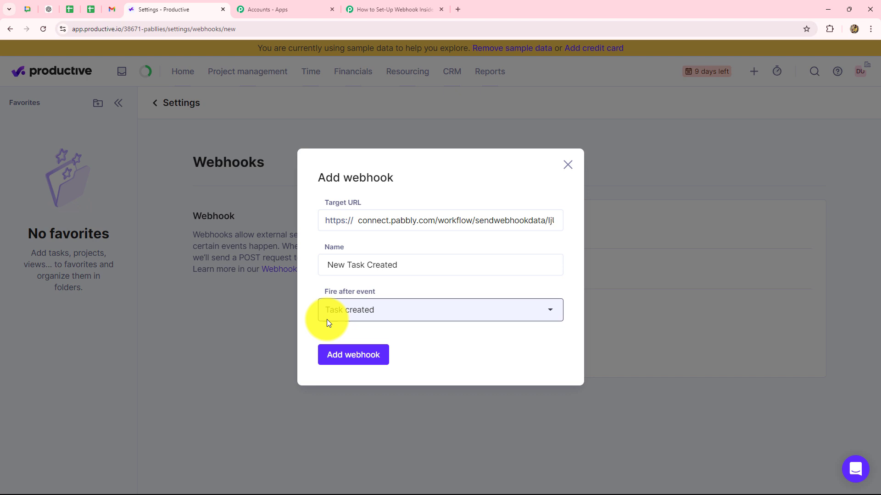
left_click(338, 361)
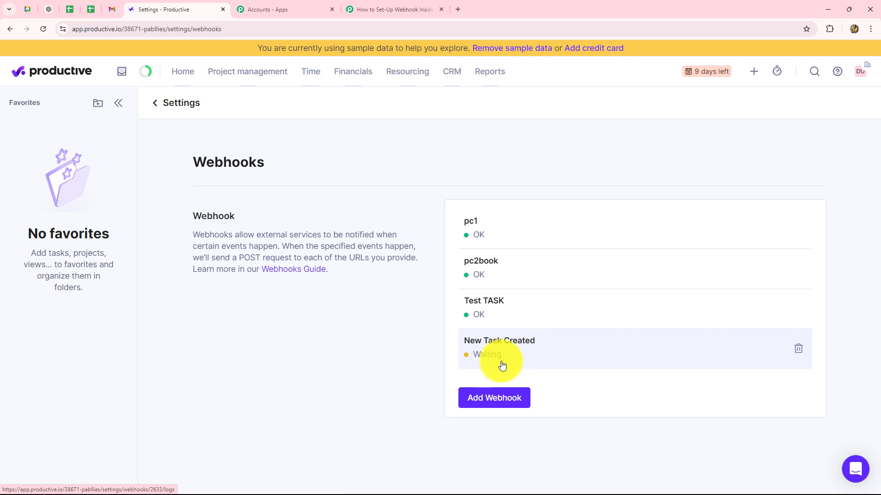
- Switch to the Pabbly Connect workflow and review the webhook naming and event instructions against the chosen trigger event
left_click(370, 9)
scroll(348, 220, "down", 3)
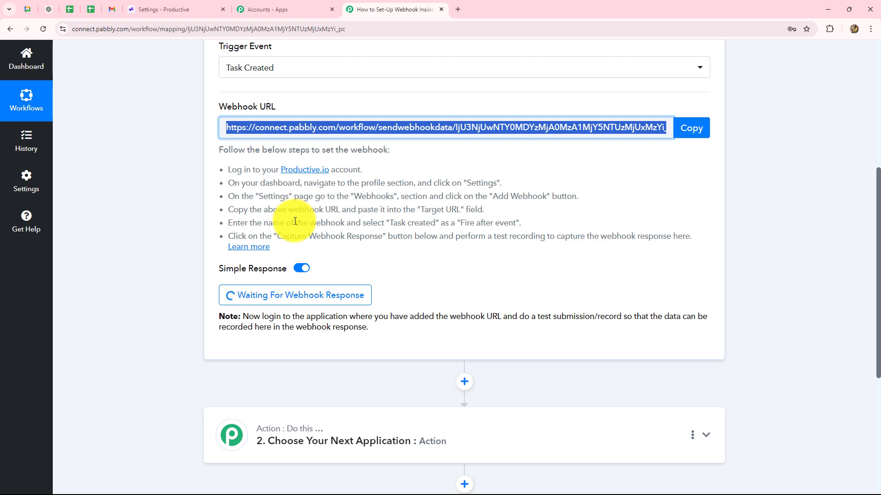
left_click_drag(295, 222, 546, 222)
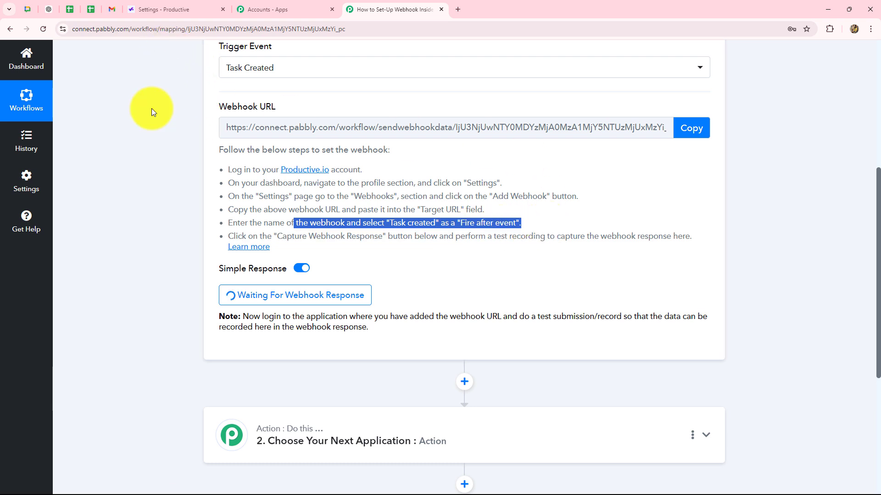
scroll(152, 156, "up", 3)
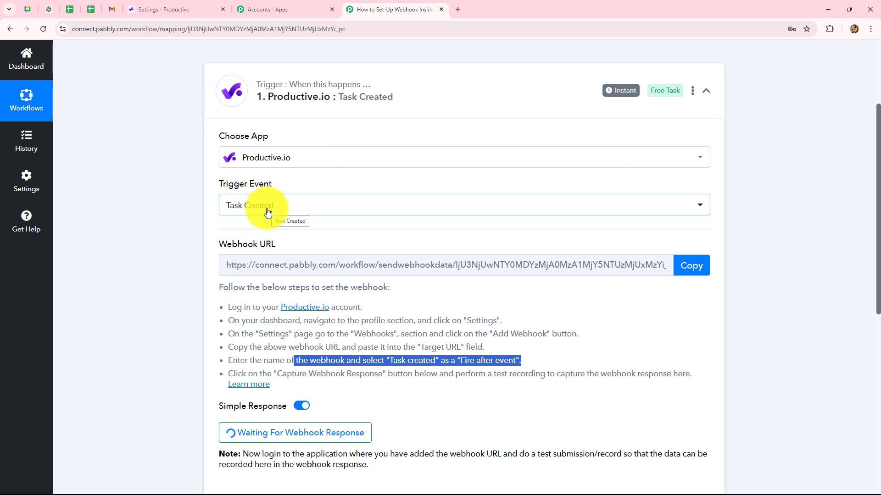
- Switch to Productive and start a new task in the Pabs project, assigned to the Board's New list
left_click(161, 9)
mouse_move(231, 75)
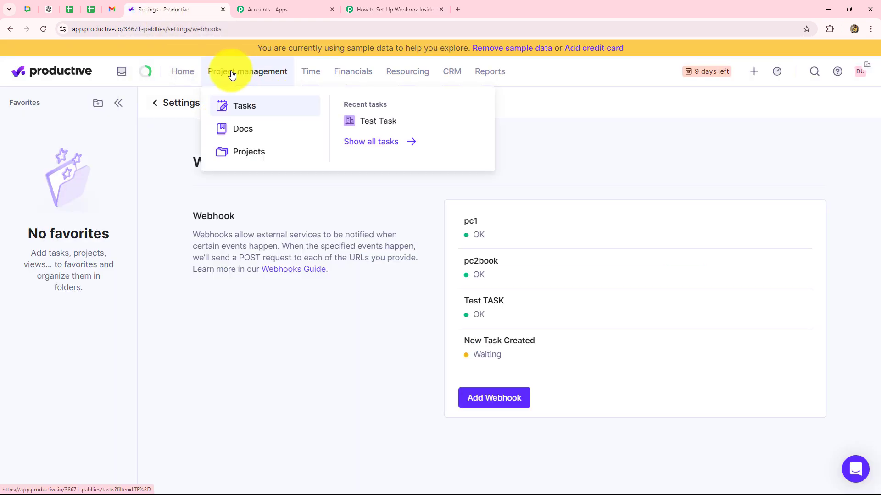
left_click(238, 108)
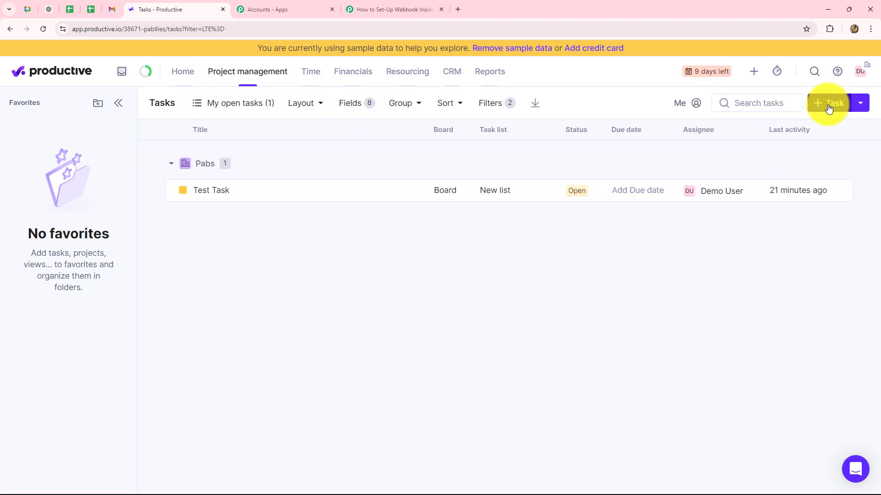
left_click(829, 104)
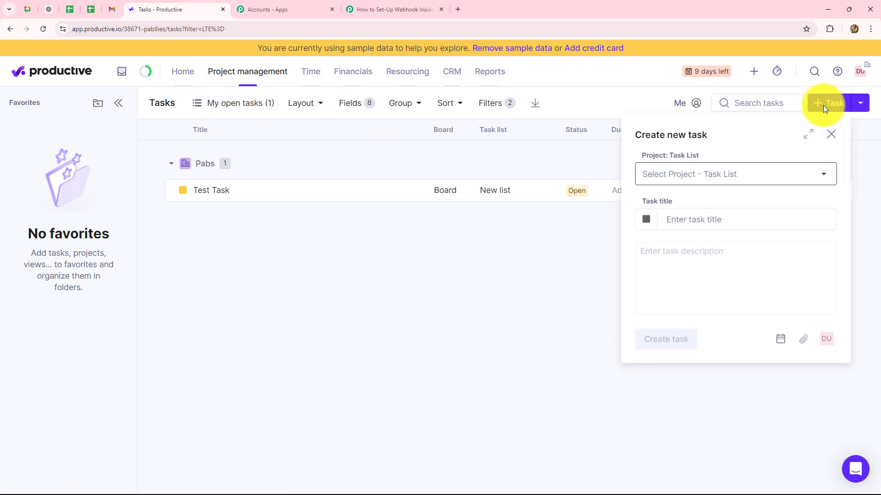
left_click(649, 175)
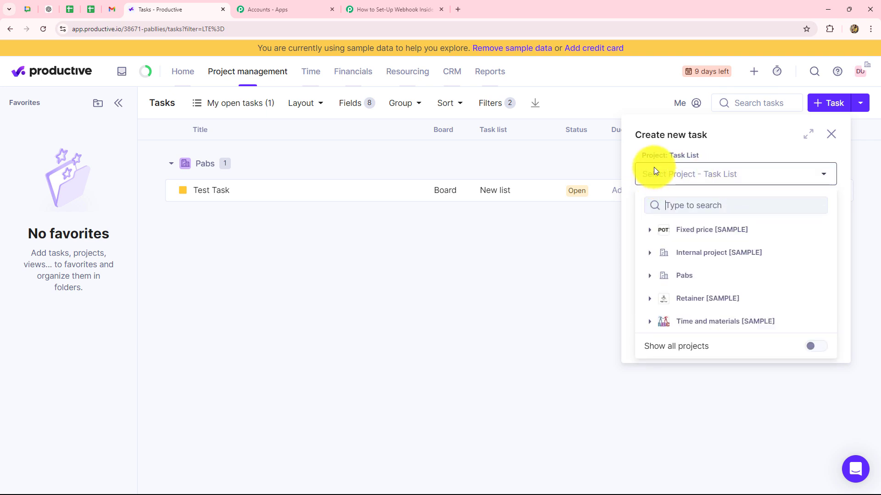
left_click(682, 276)
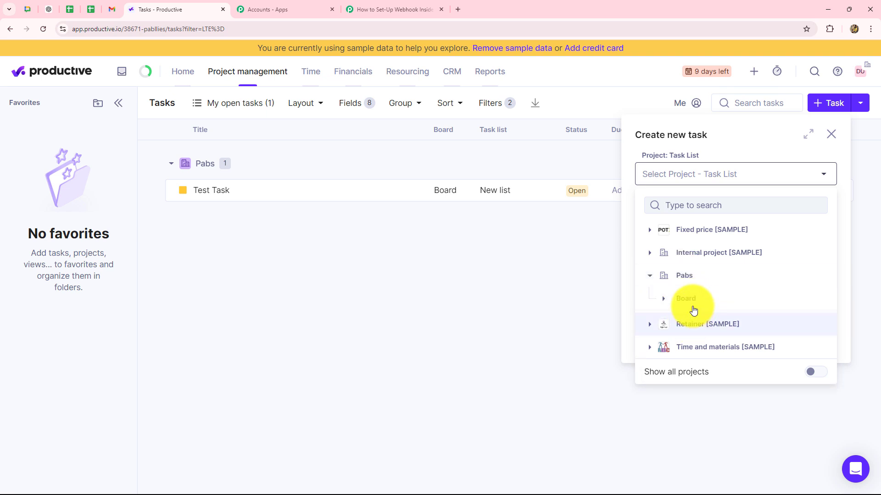
left_click(690, 298)
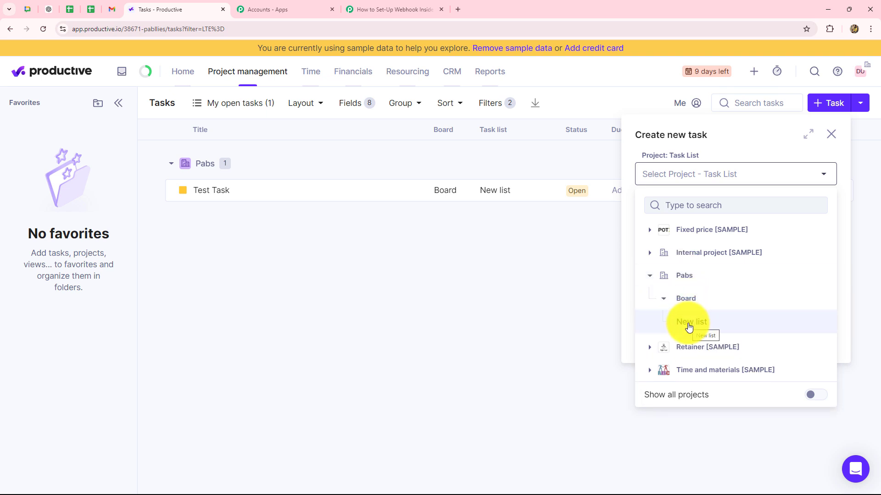
left_click(689, 323)
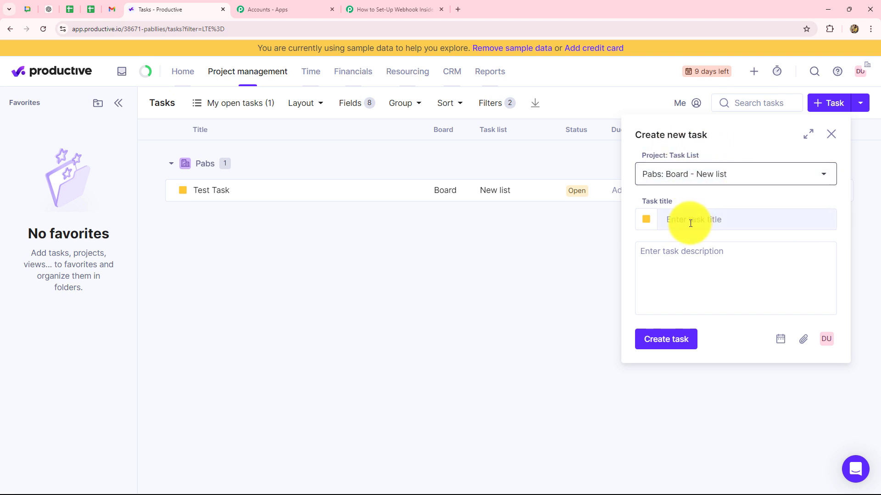
- Title the task "Social Media Calendar", describe it as "Prepare a calendar for all the social media posts for upcoming week.", and create it
left_click(670, 220)
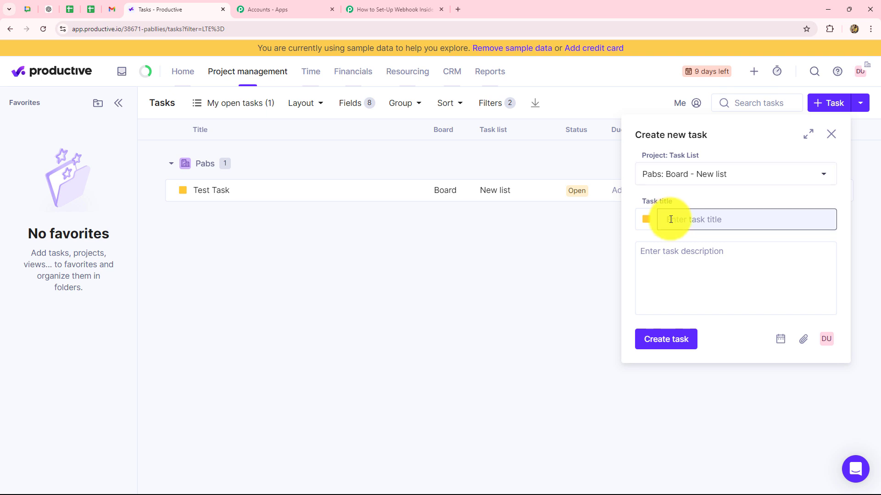
type("Social Media Calendar")
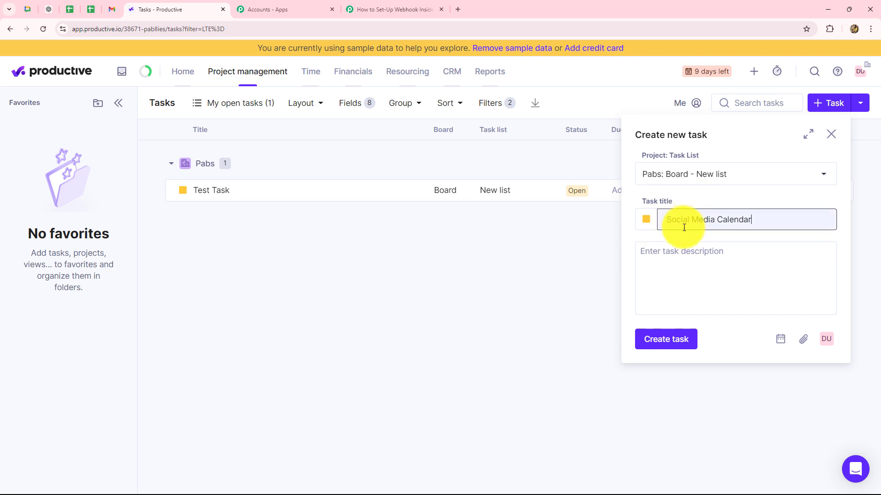
left_click(647, 258)
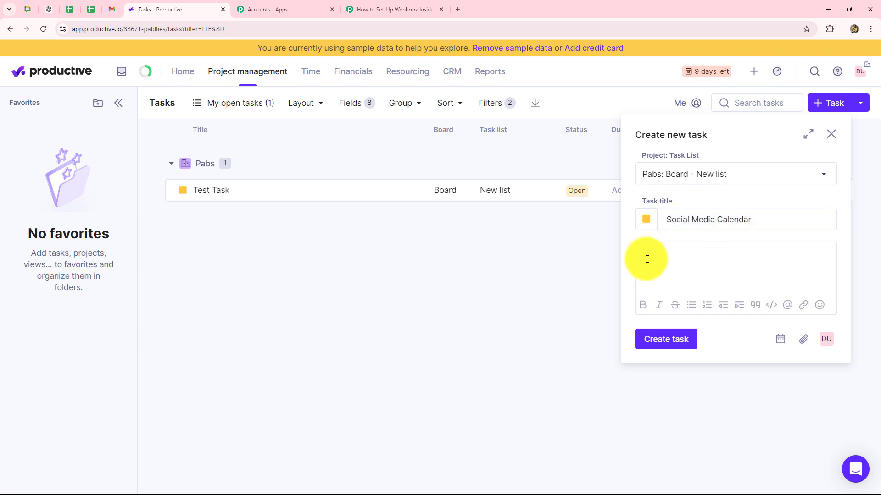
type("Prepare a calendar for all the social media posts for upcoming week.")
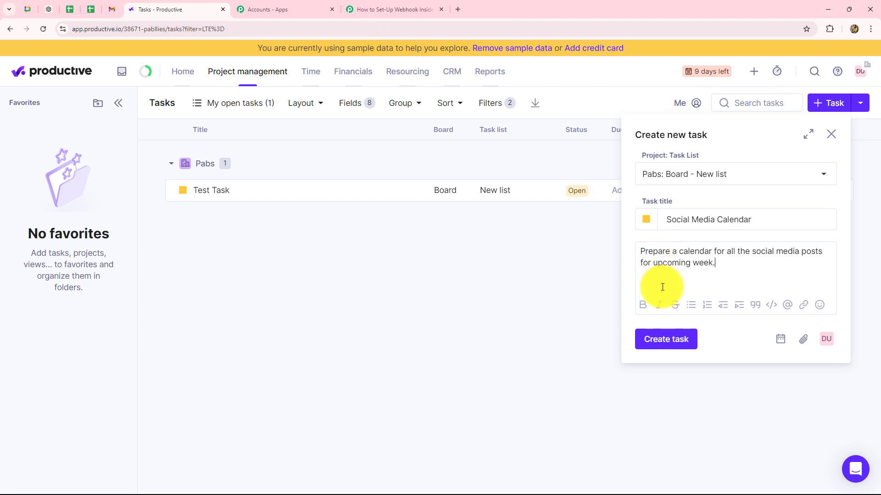
left_click(666, 340)
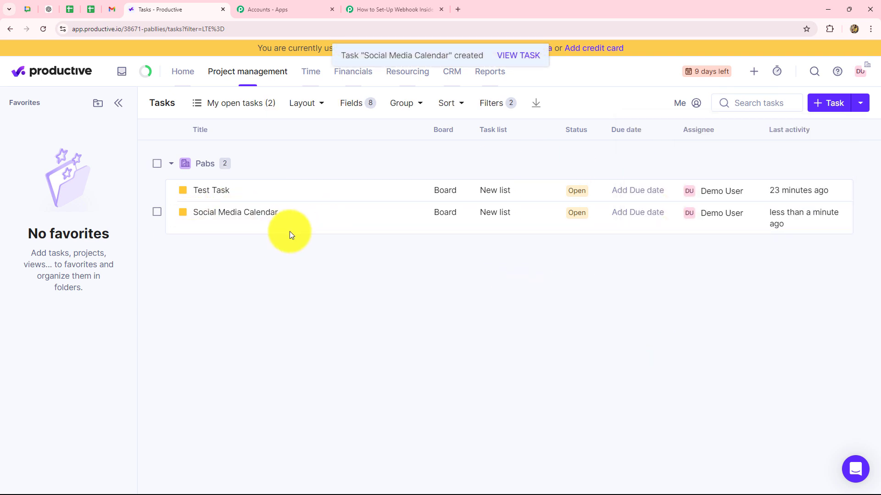
- Switch to the Pabbly Connect workflow and examine the captured webhook response, including the Object Included 0 Id field
left_click(386, 8)
scroll(507, 214, "down", 9)
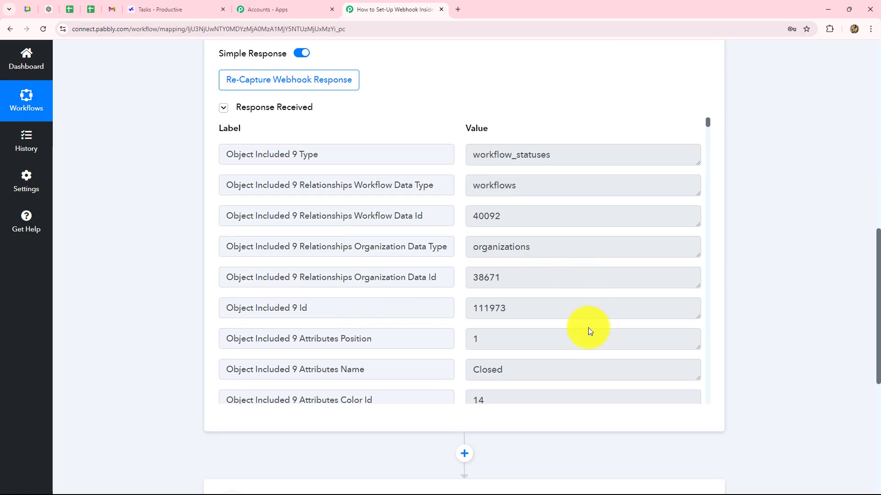
scroll(512, 292, "down", 15)
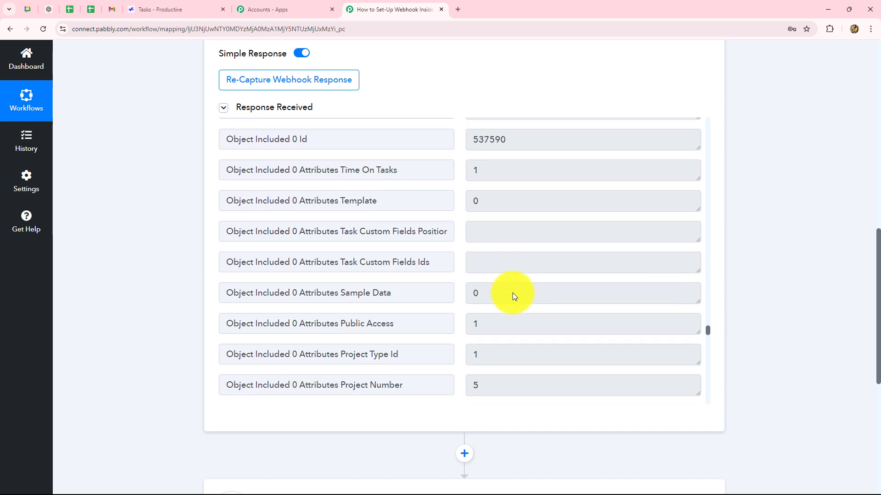
scroll(512, 292, "up", 4)
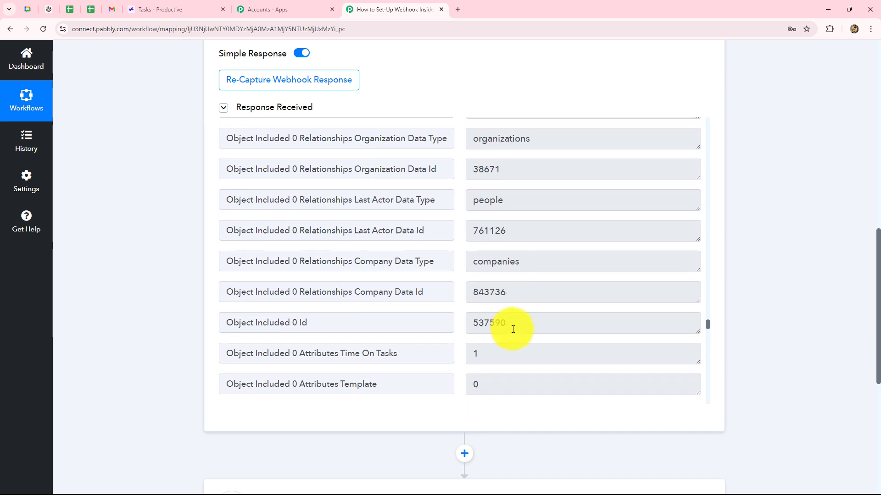
left_click_drag(514, 328, 470, 337)
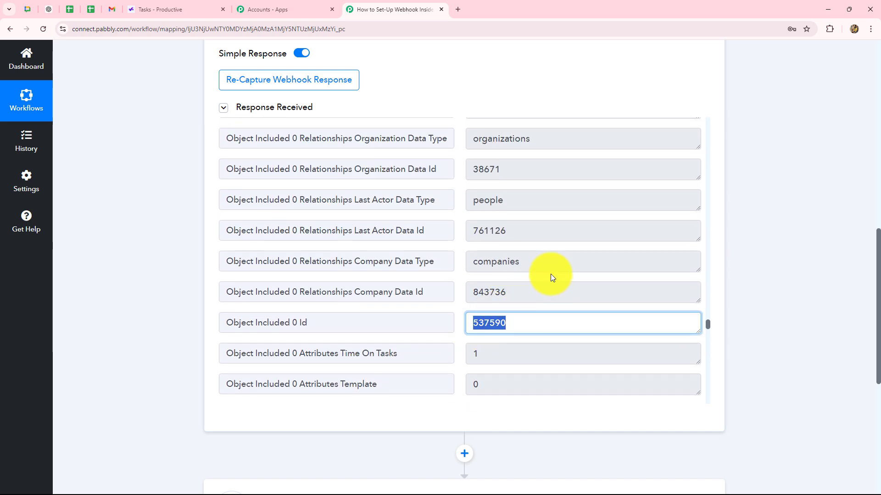
- Check the new task's title and description among the object data attributes of the captured response
scroll(551, 274, "down", 12)
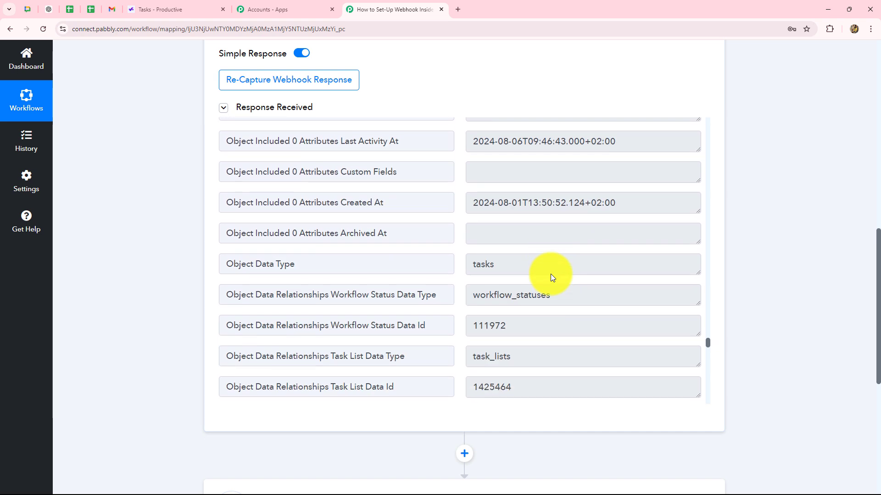
scroll(550, 273, "down", 6)
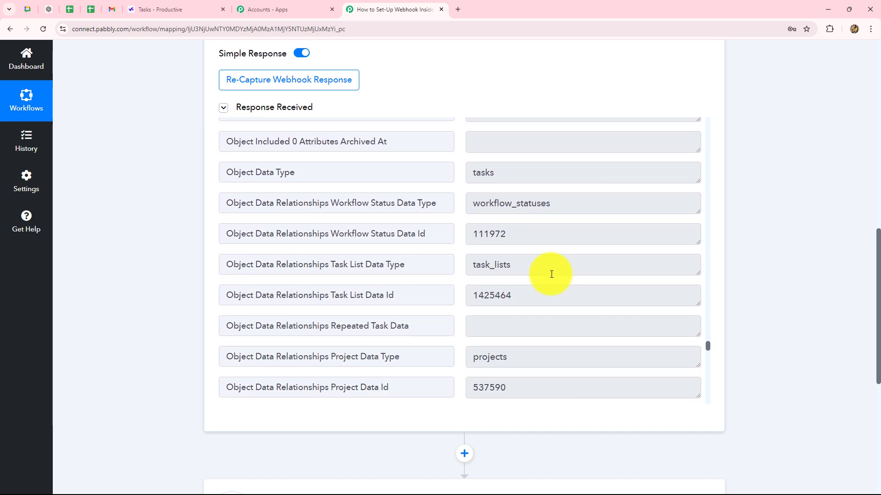
scroll(551, 273, "down", 8)
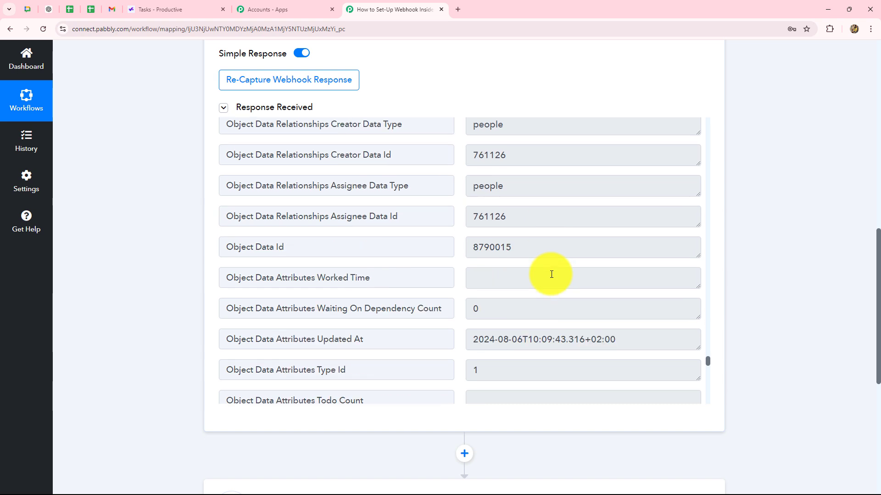
scroll(551, 274, "down", 4)
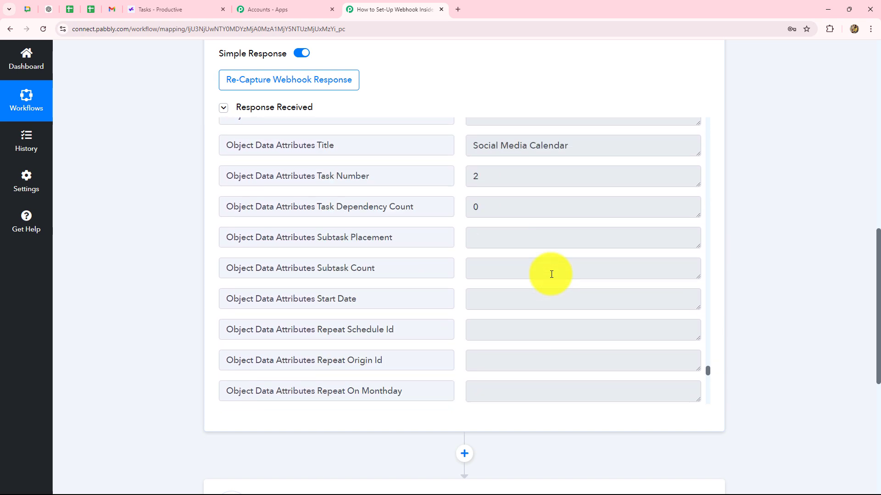
scroll(555, 266, "up", 2)
left_click_drag(567, 239, 471, 275)
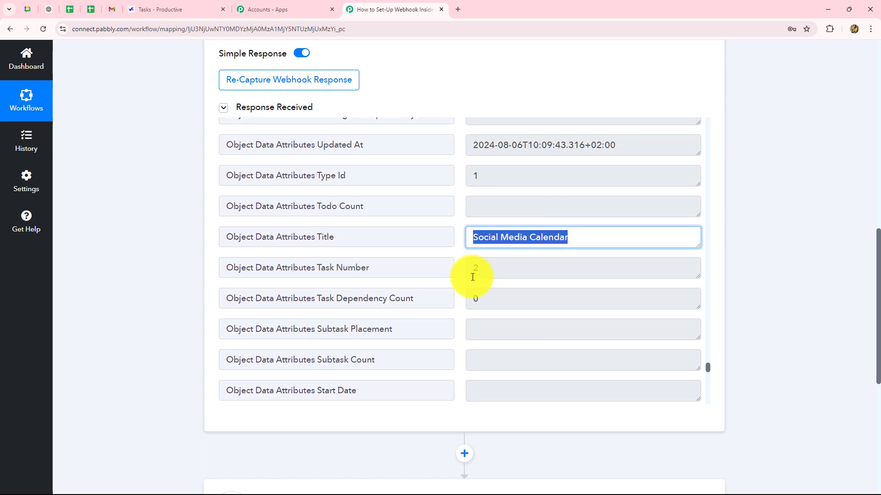
scroll(472, 282, "down", 7)
scroll(474, 285, "down", 10)
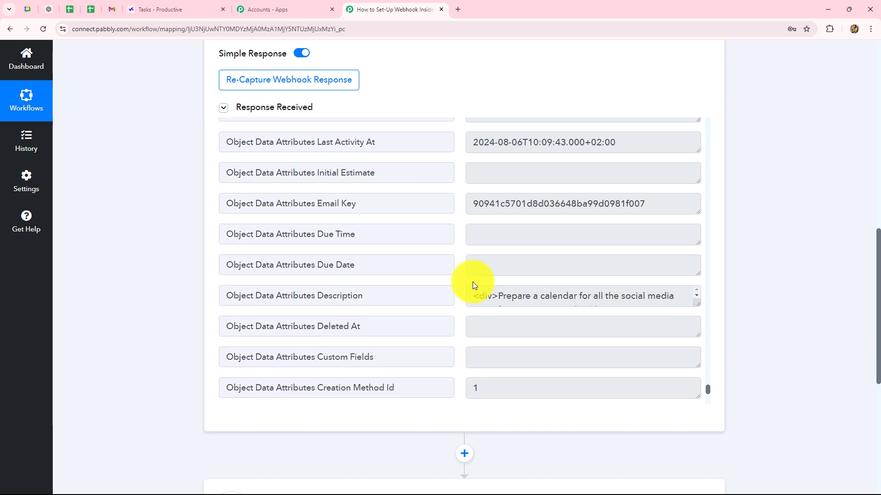
mouse_move(696, 168)
left_mouse_down()
mouse_move(687, 238)
mouse_move(686, 178)
left_mouse_up()
- Collapse the received response data and the Productive.io trigger step of the workflow
scroll(226, 298, "up", 10)
left_click(225, 294)
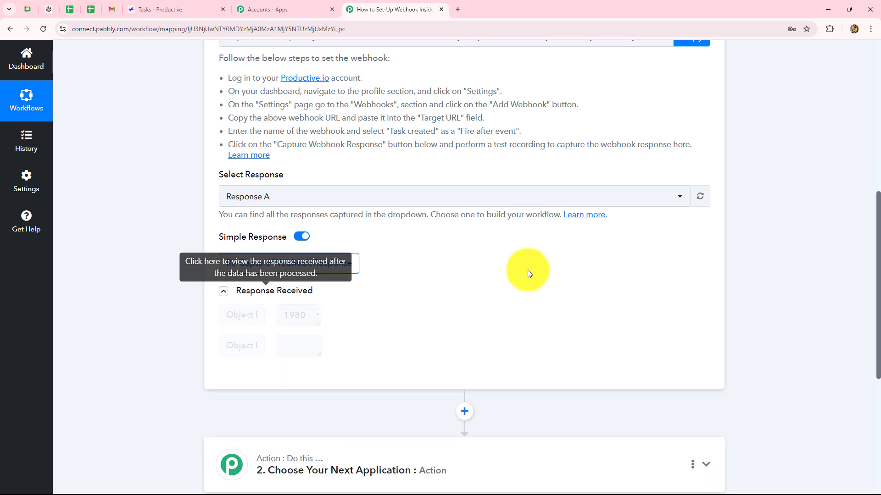
scroll(625, 270, "up", 4)
scroll(702, 193, "up", 3)
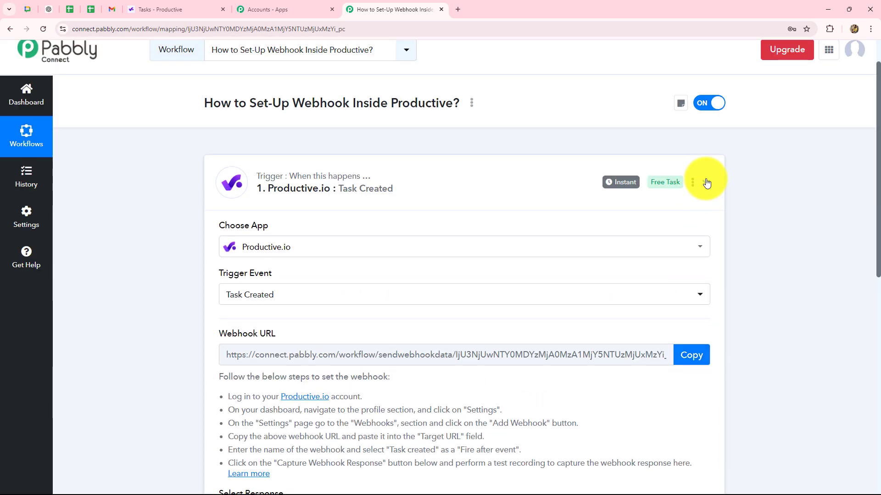
left_click(707, 183)
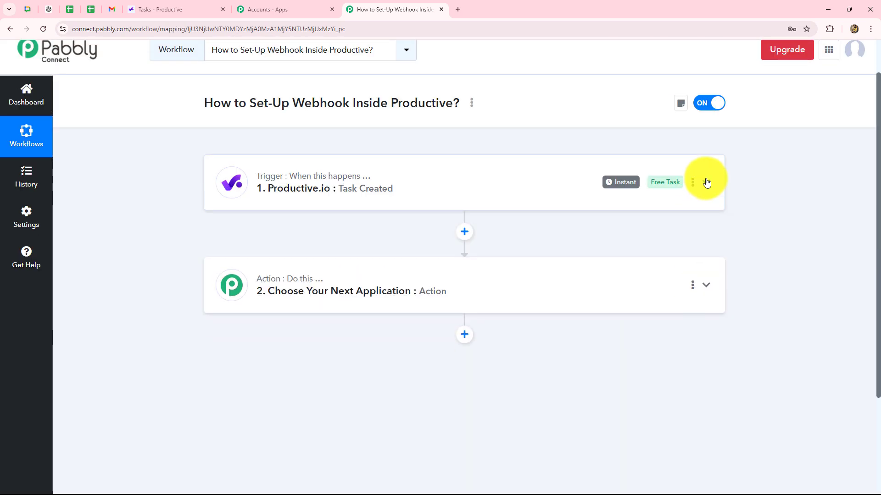